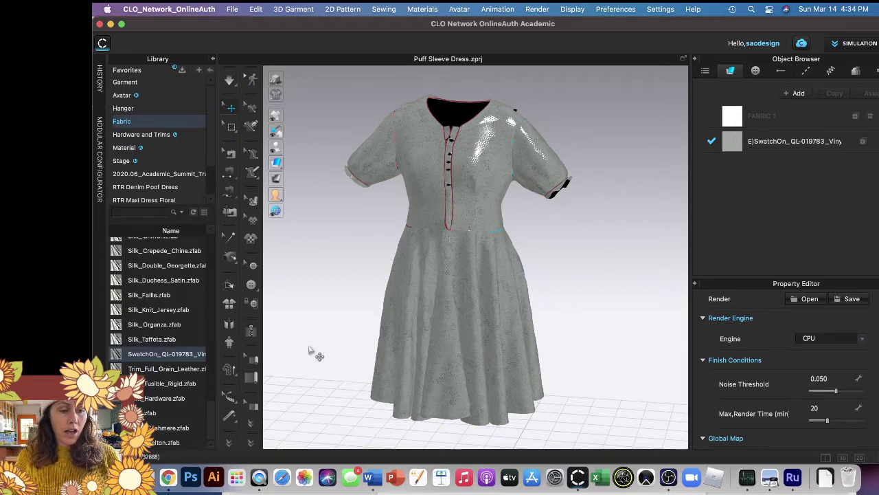
- Apply Hi-Res Garment properties to the puff sleeve dress with a 5.0 mm particle distance
click(230, 371)
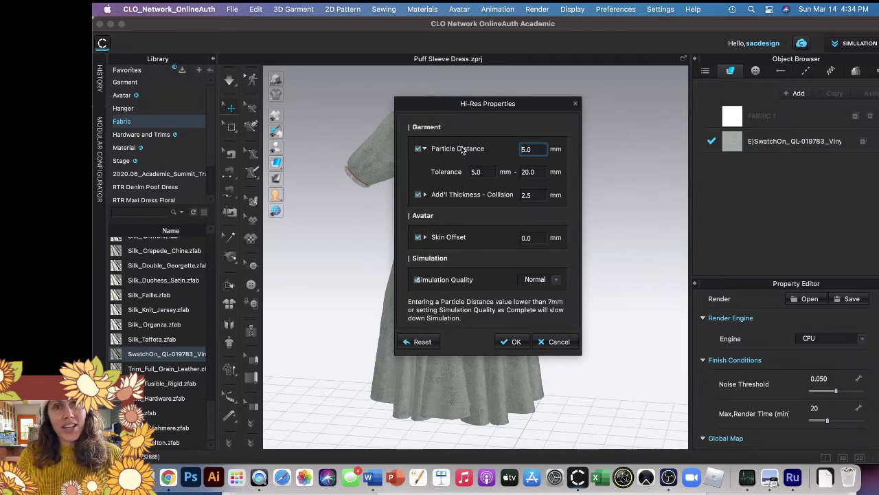
click(514, 341)
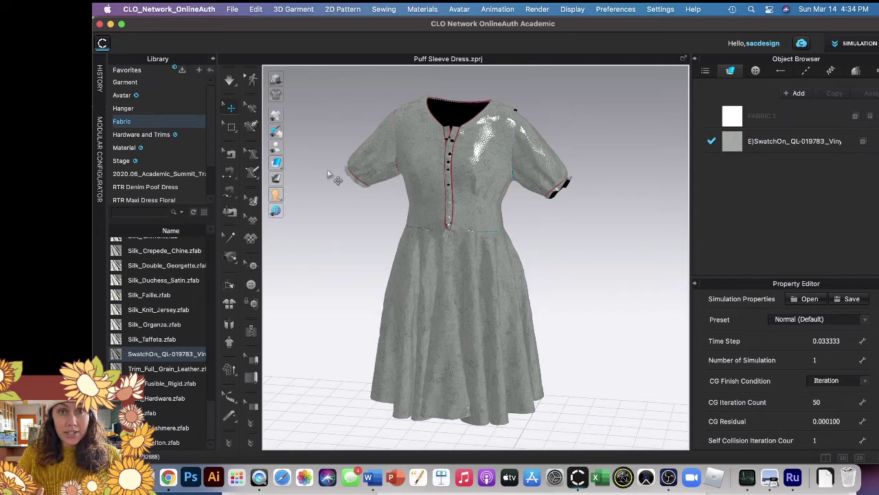
- Turn simulation off so the hi-res dress synchronises, and zoom in on it
key(space)
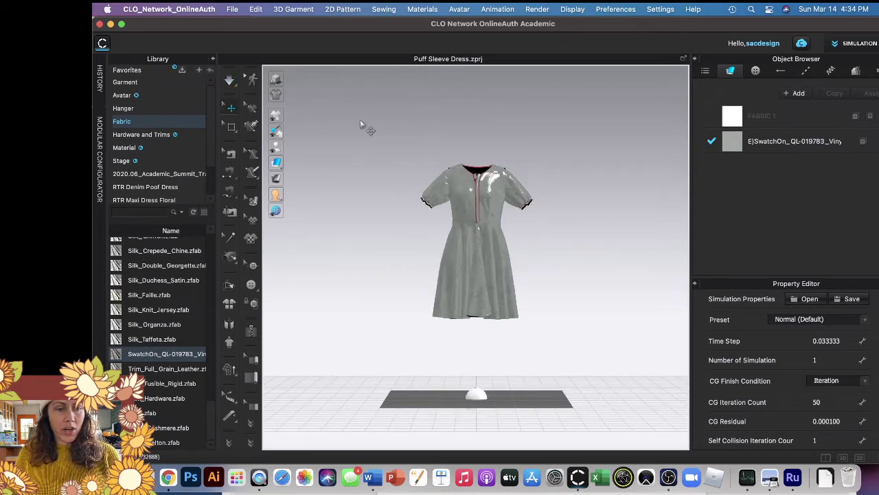
scroll(565, 227, up, 4)
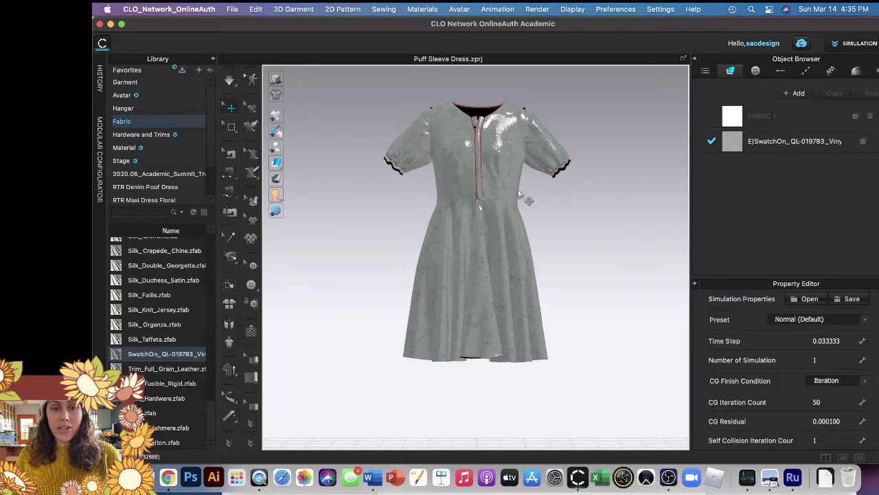
- Open the Render window from the Render menu
click(537, 9)
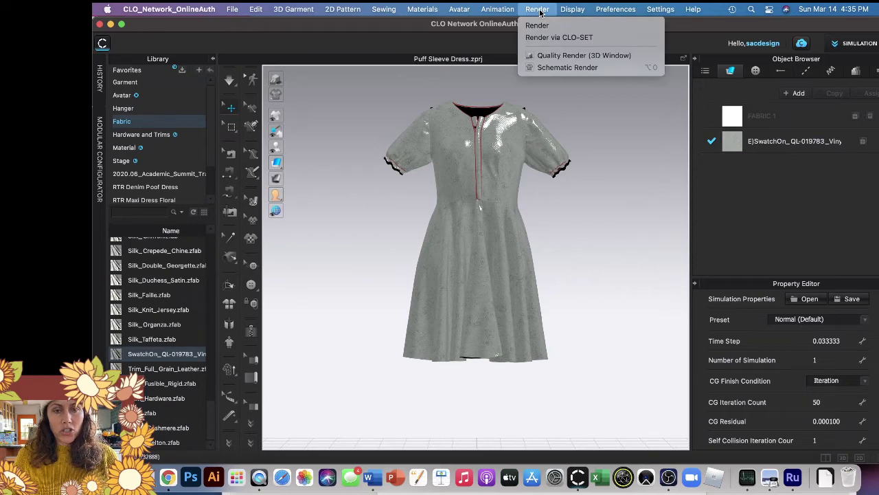
click(541, 27)
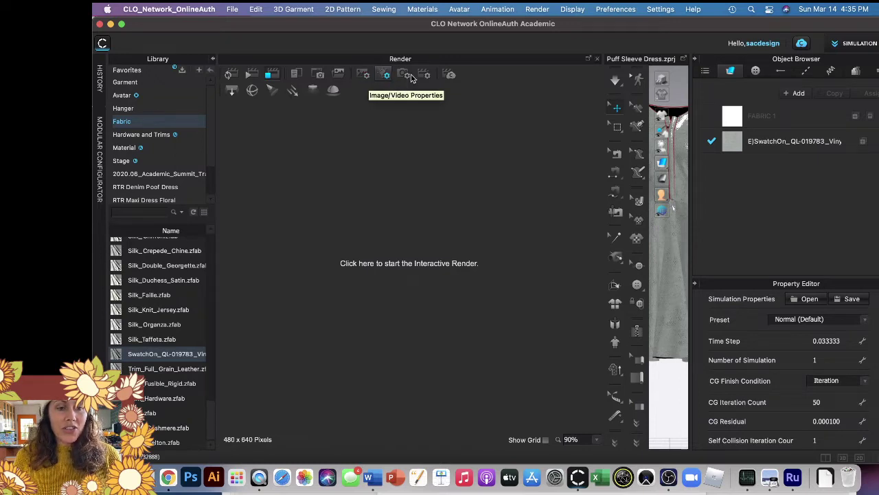
click(364, 75)
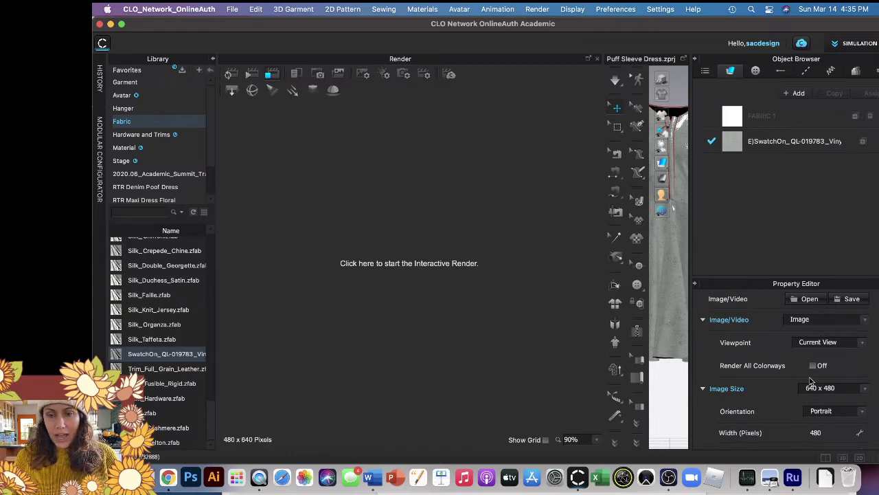
scroll(808, 360, down, 3)
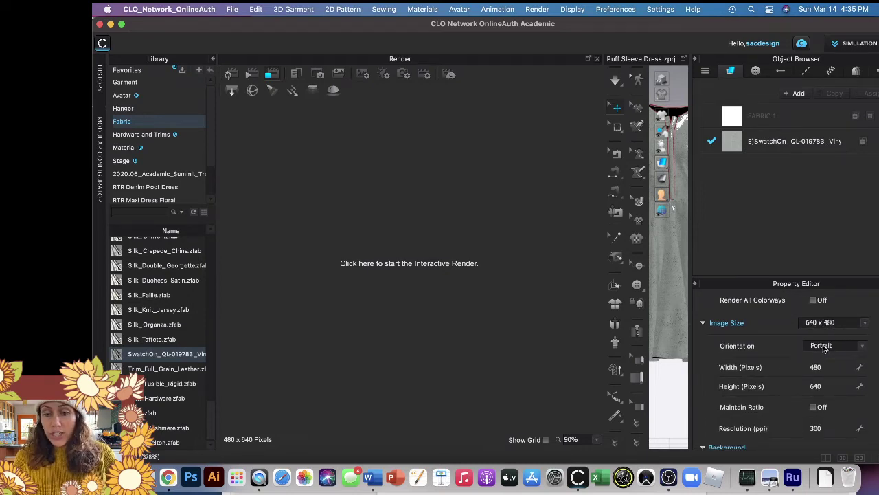
scroll(824, 349, down, 2)
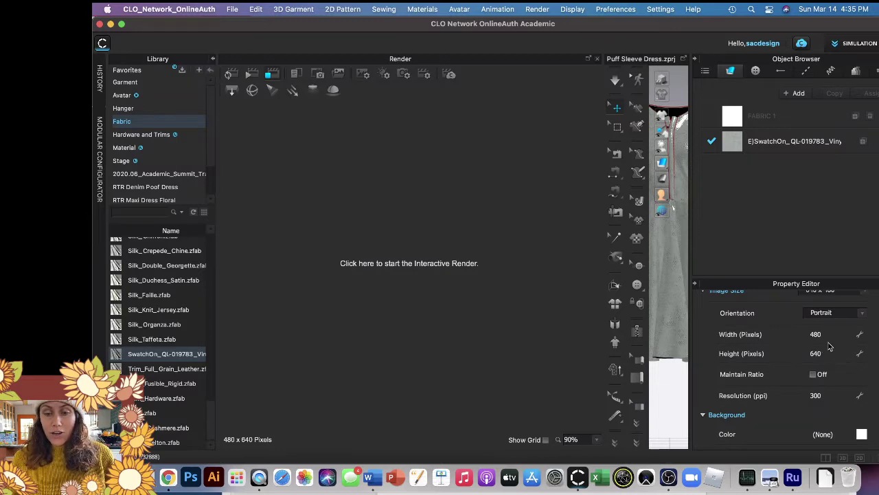
scroll(825, 347, down, 2)
scroll(827, 349, down, 2)
scroll(827, 350, down, 2)
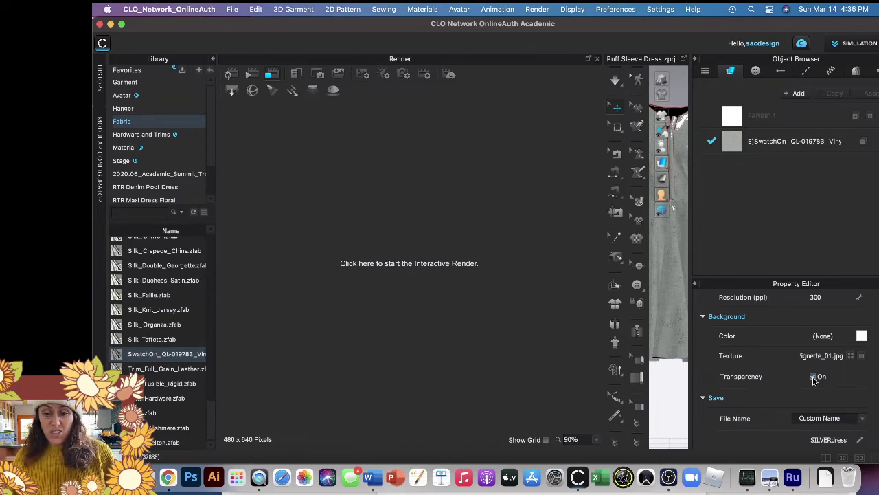
scroll(814, 380, up, 2)
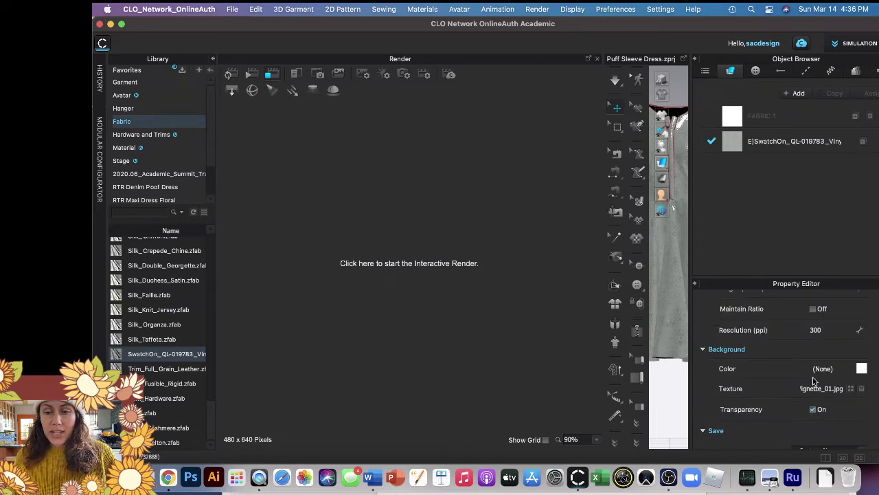
scroll(805, 371, up, 3)
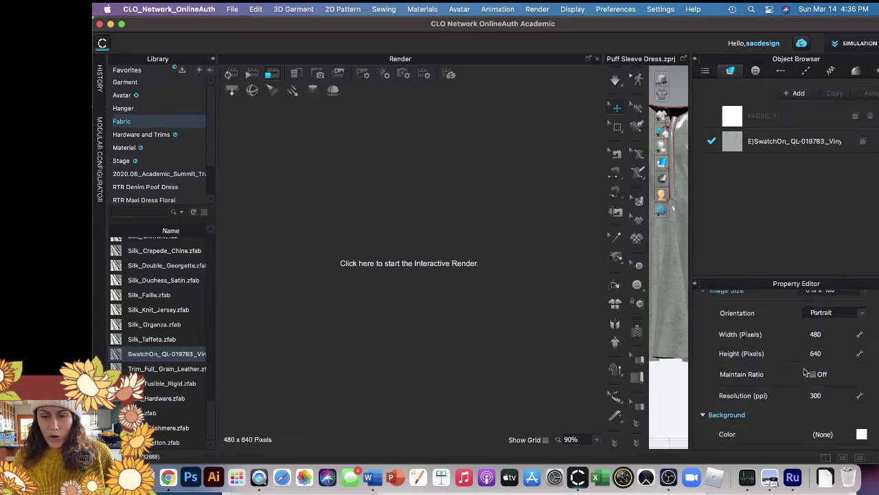
scroll(805, 372, down, 1)
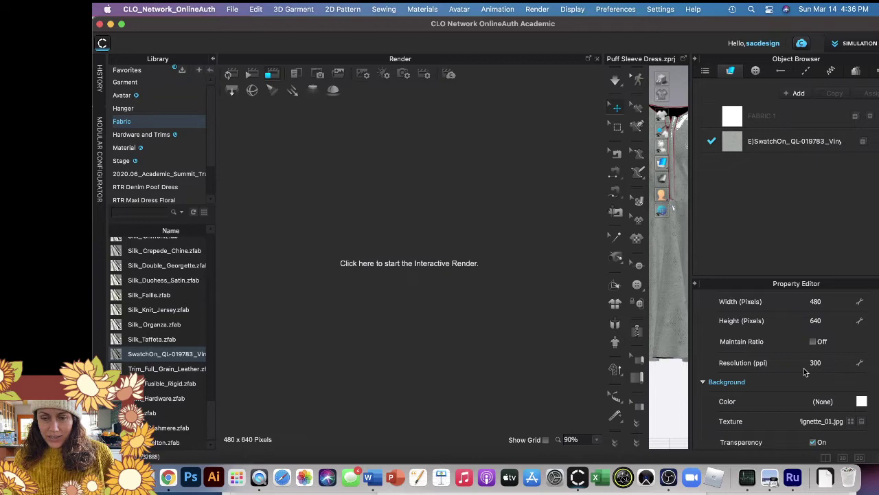
scroll(805, 372, up, 1)
scroll(803, 372, up, 2)
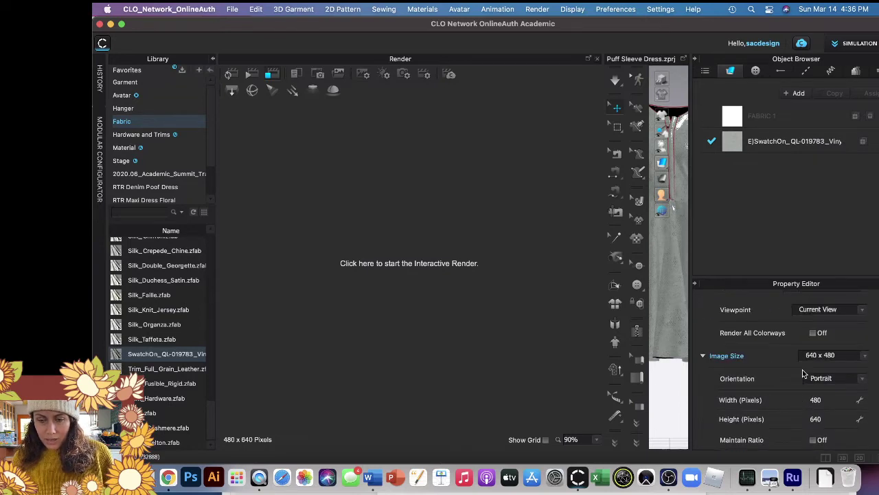
scroll(805, 373, down, 3)
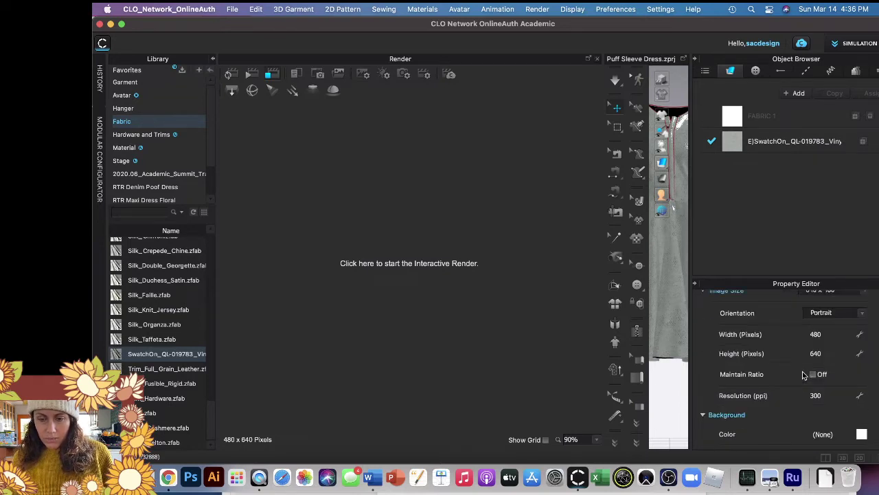
scroll(802, 374, down, 2)
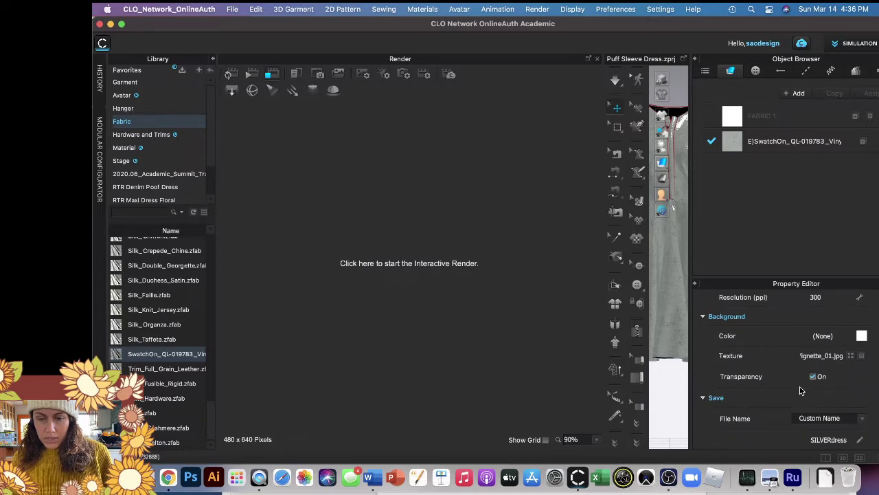
scroll(800, 405, down, 2)
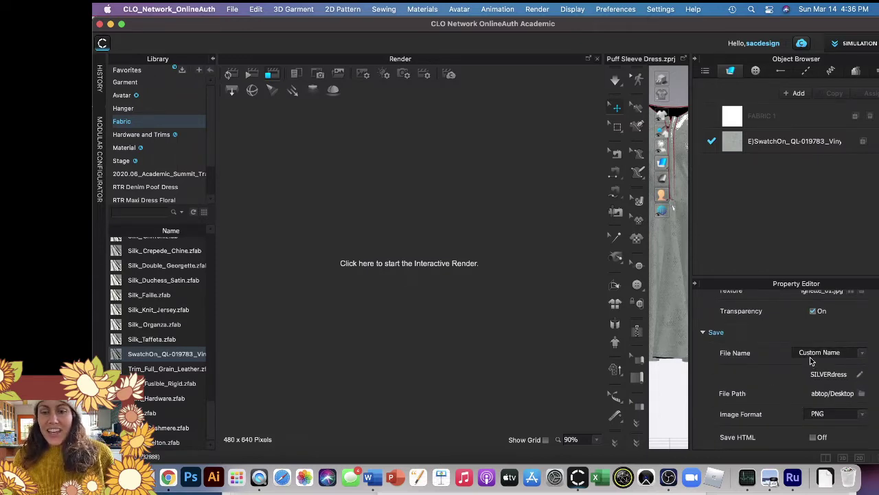
- Set the render file name to SILVERdress and the save folder to Desktop
double_click(829, 374)
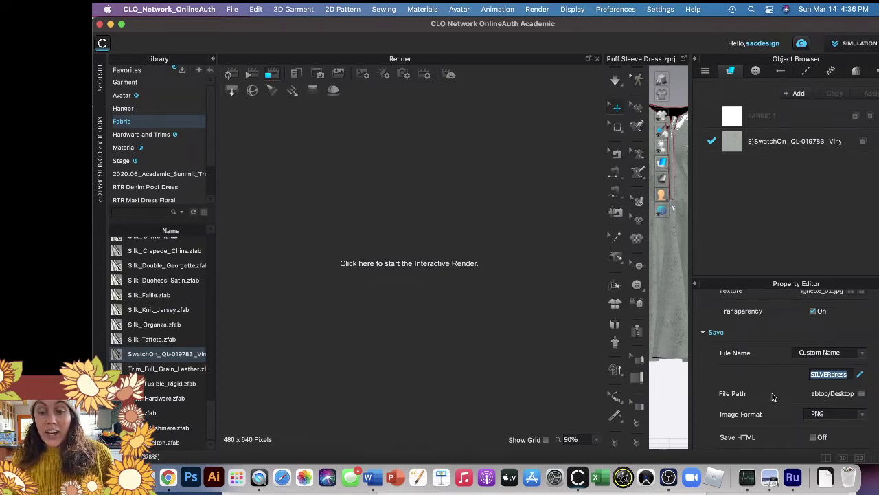
click(862, 395)
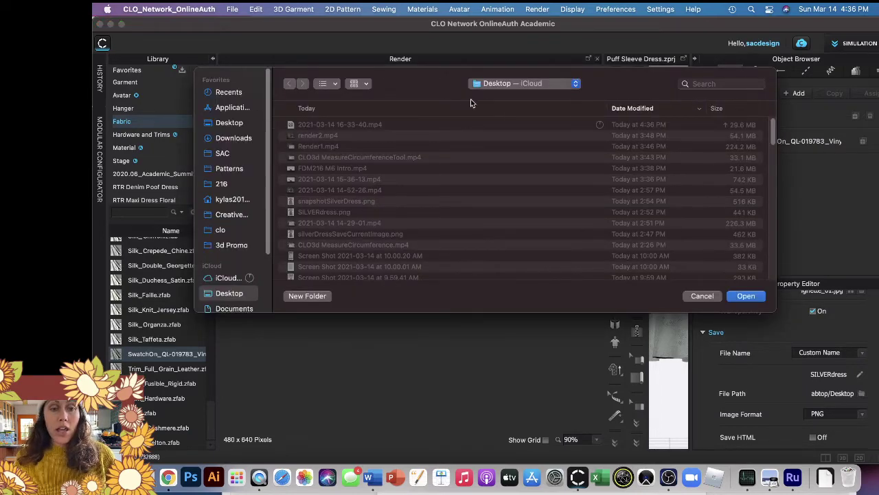
click(755, 298)
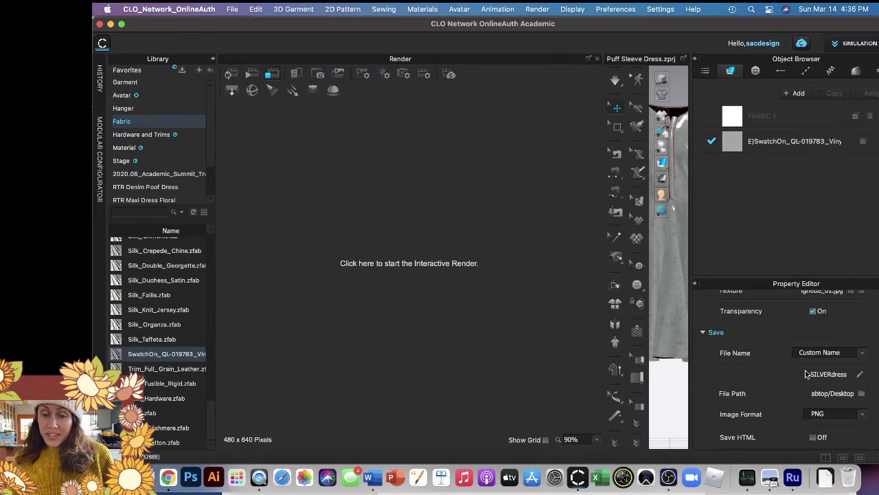
scroll(812, 413, down, 1)
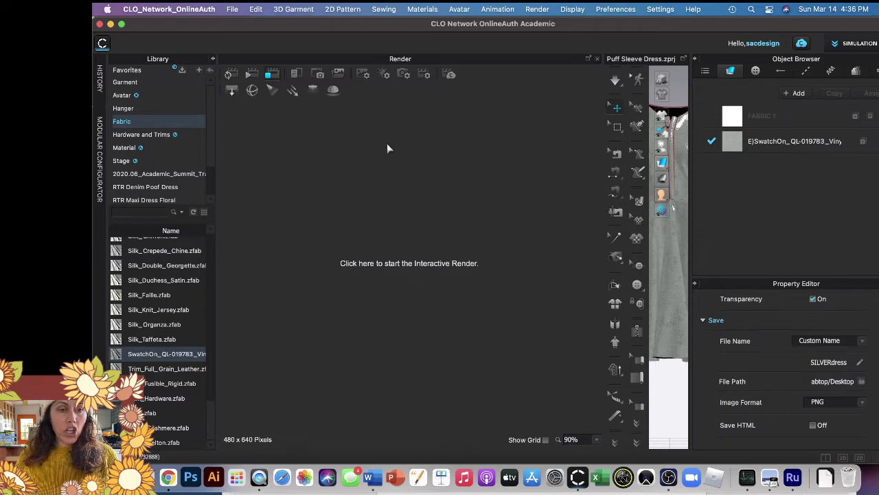
click(386, 76)
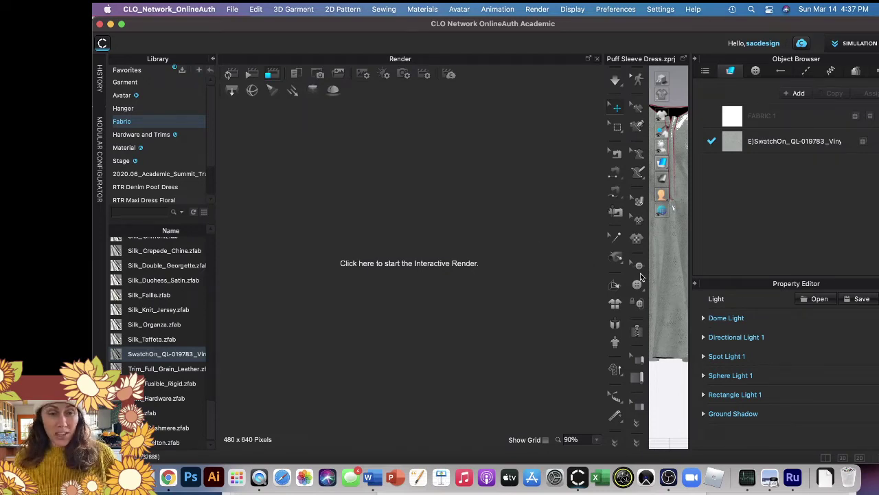
click(404, 74)
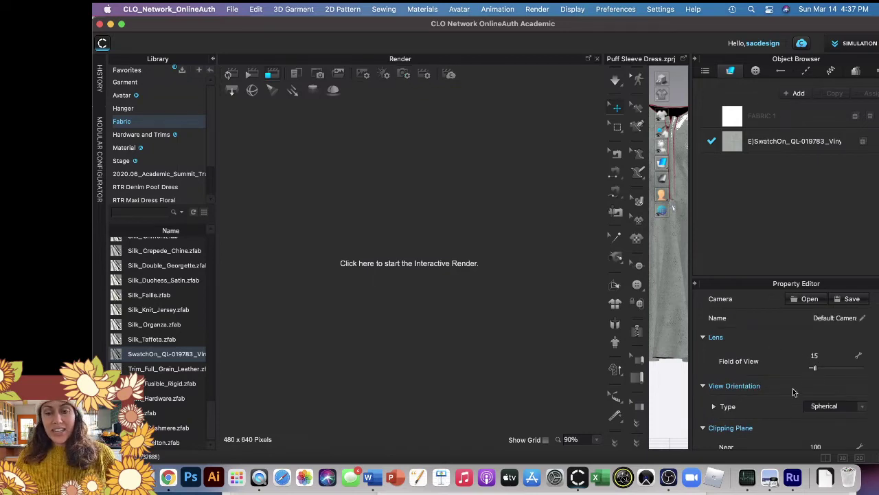
scroll(794, 391, down, 3)
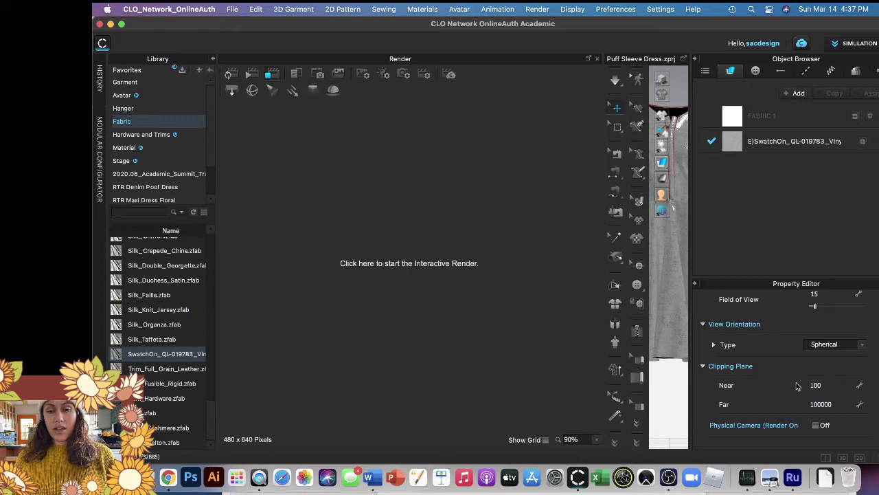
scroll(792, 397, up, 3)
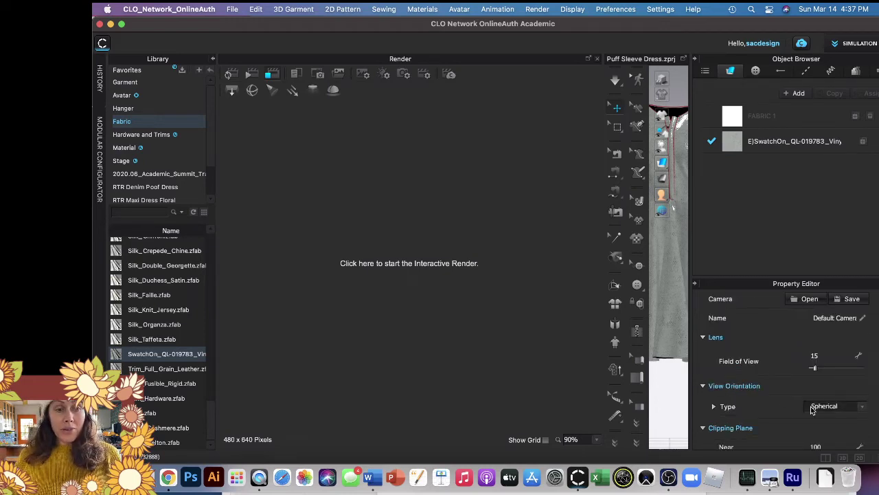
- Show the Render Properties save settings with Custom Name SILVERdress and PNG format
click(423, 75)
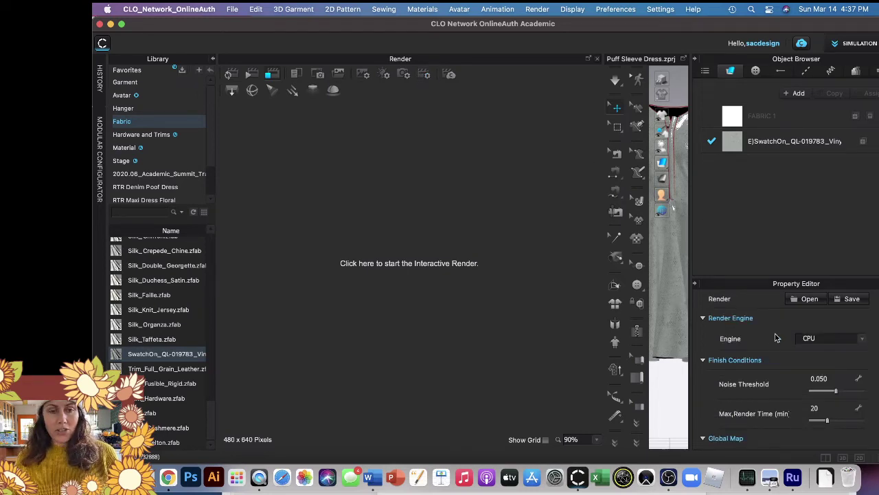
click(364, 75)
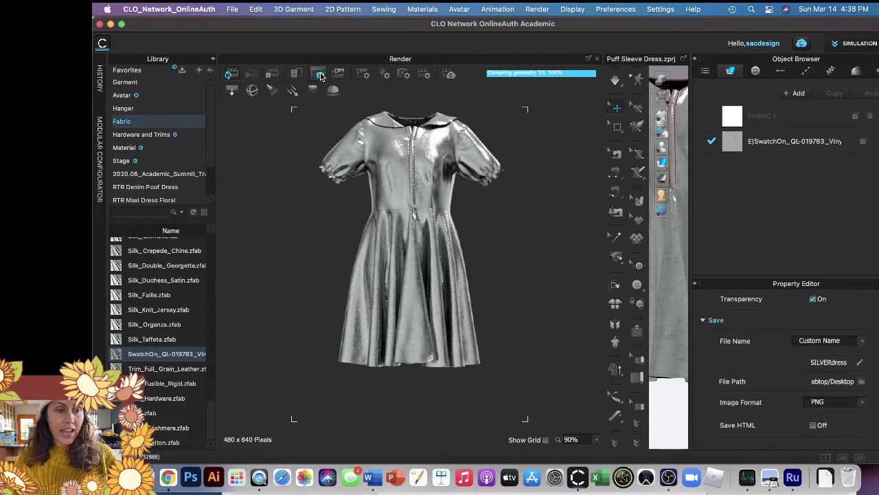
click(320, 74)
click(320, 74)
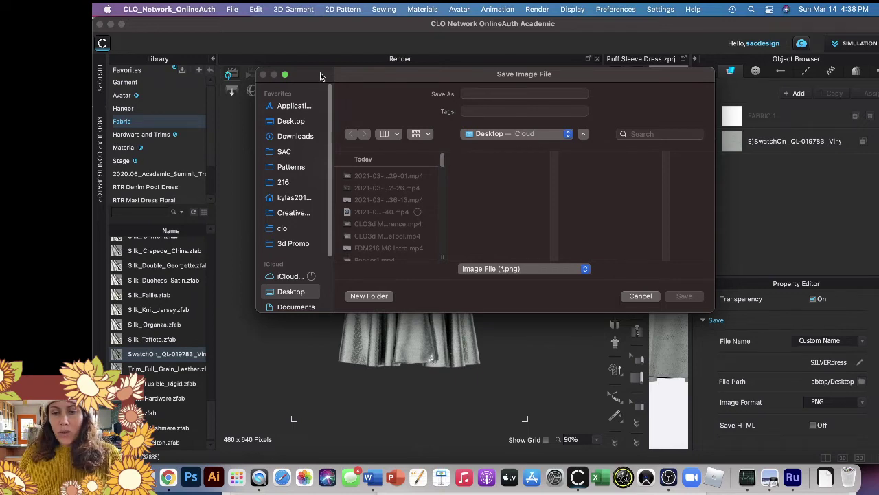
click(528, 94)
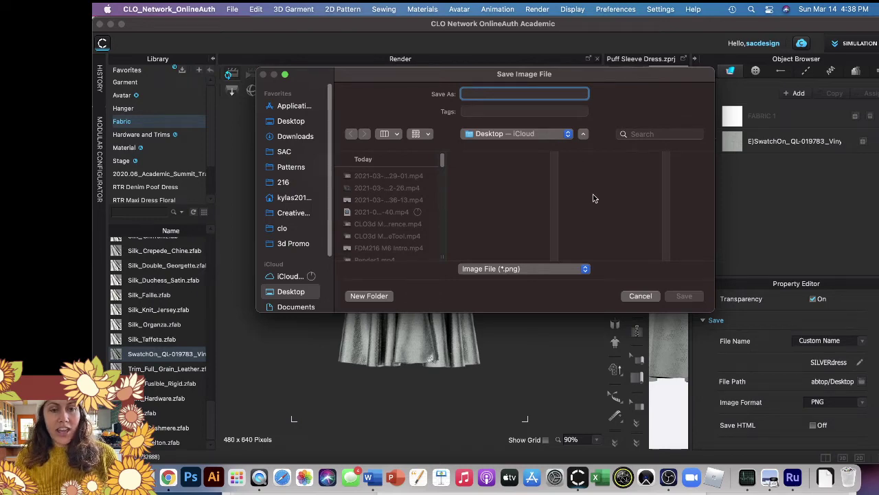
click(636, 297)
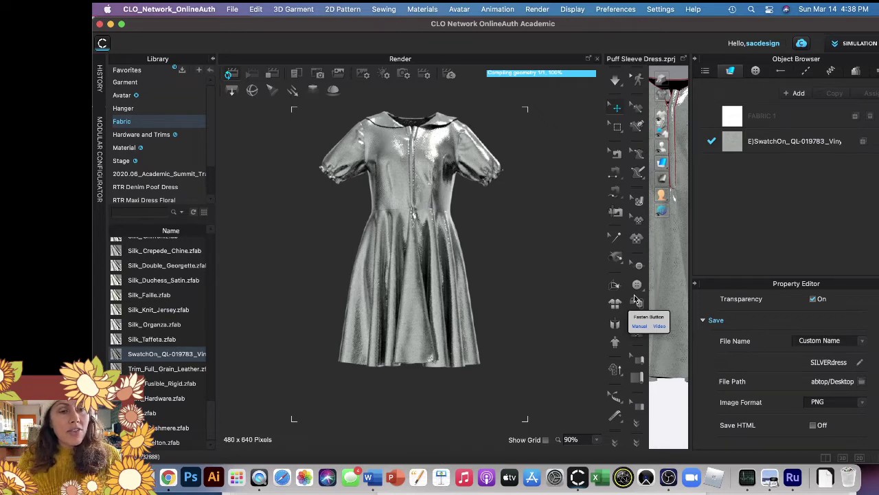
- Stop the interactive render, keeping the finished silver dress image in the Render window
click(270, 74)
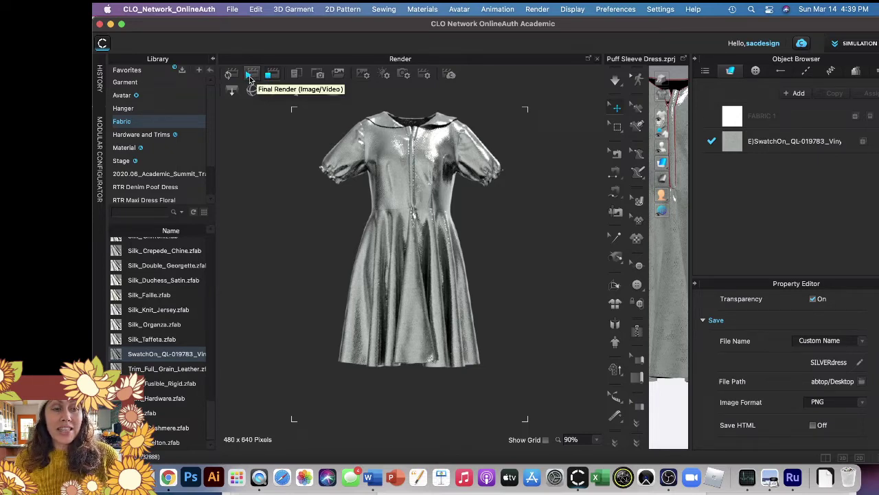
- Launch the Final Render (Image/Video) to produce the SILVERdress image
click(249, 76)
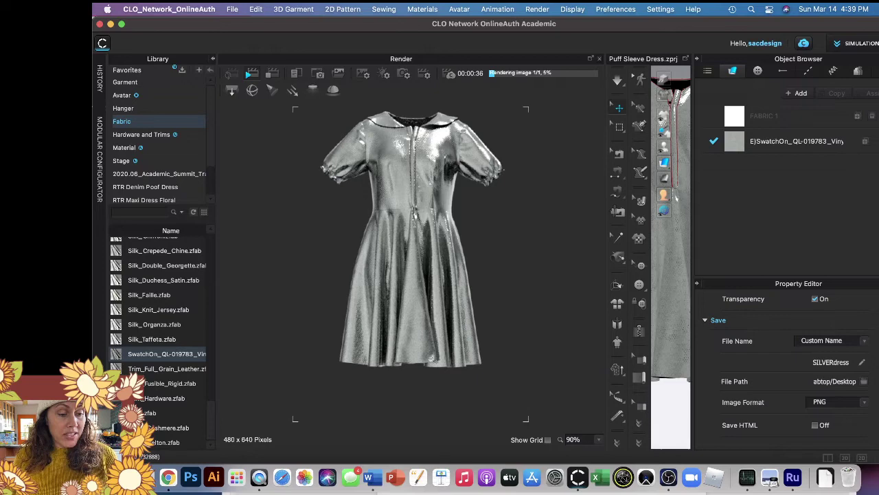
- Open snapshotSilverDress.png, SILVERdress.png and silverDressSaveCurrentImage.png from Finder's Desktop in Preview
key(super+Tab)
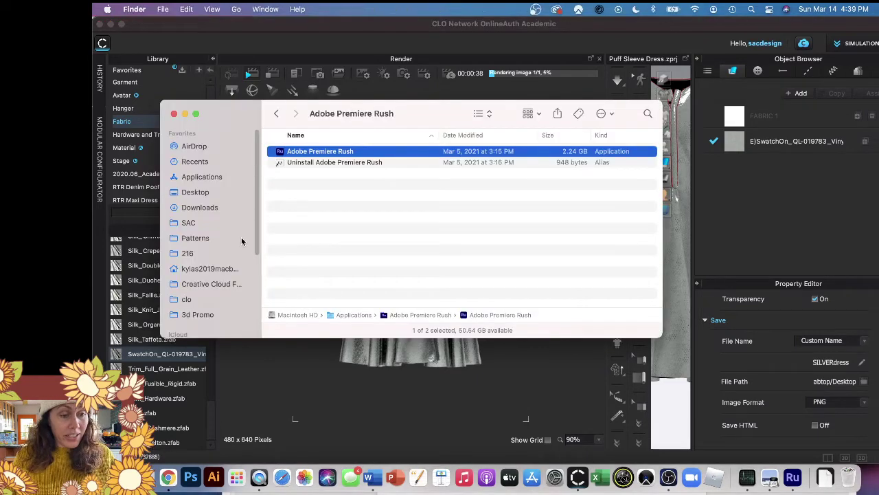
click(210, 193)
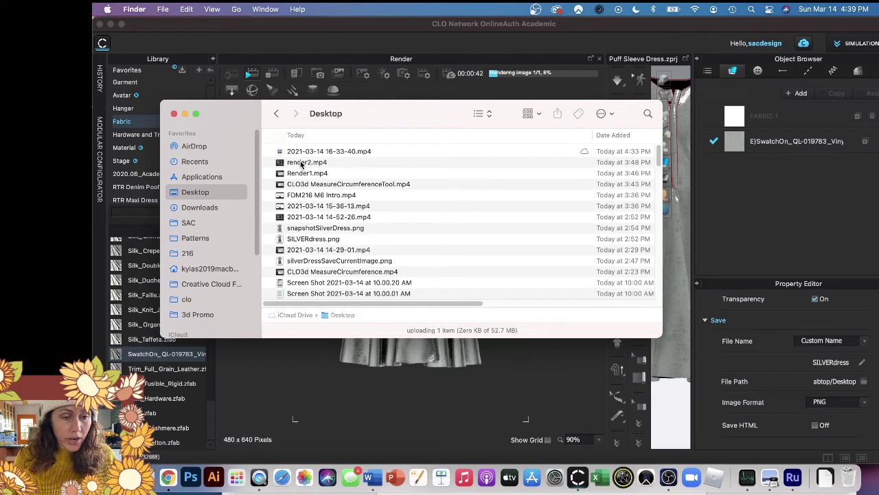
click(303, 163)
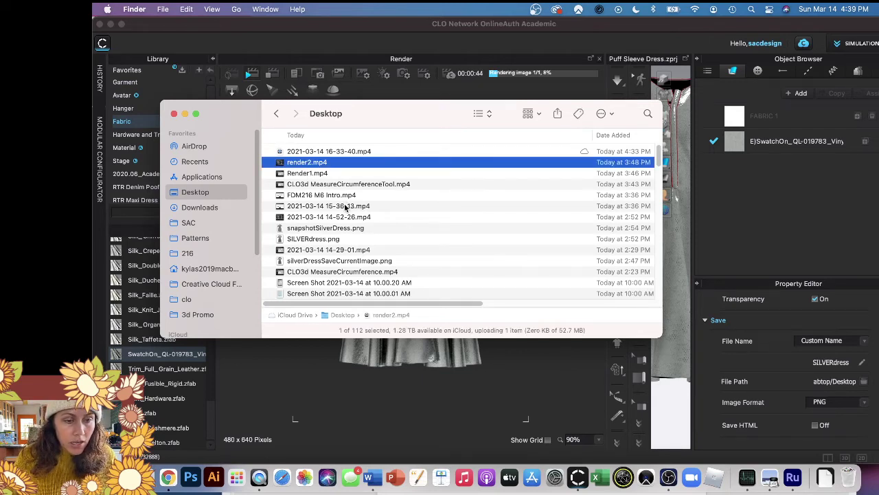
click(340, 230)
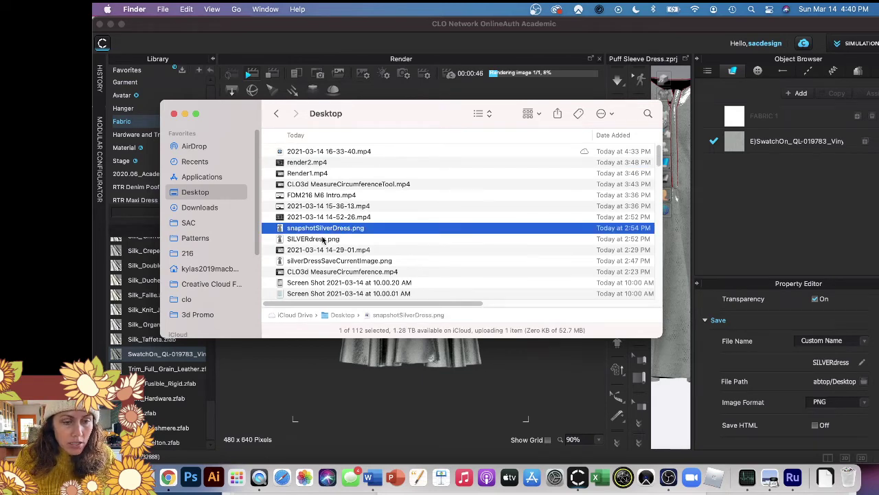
super+click(323, 239)
super+click(326, 260)
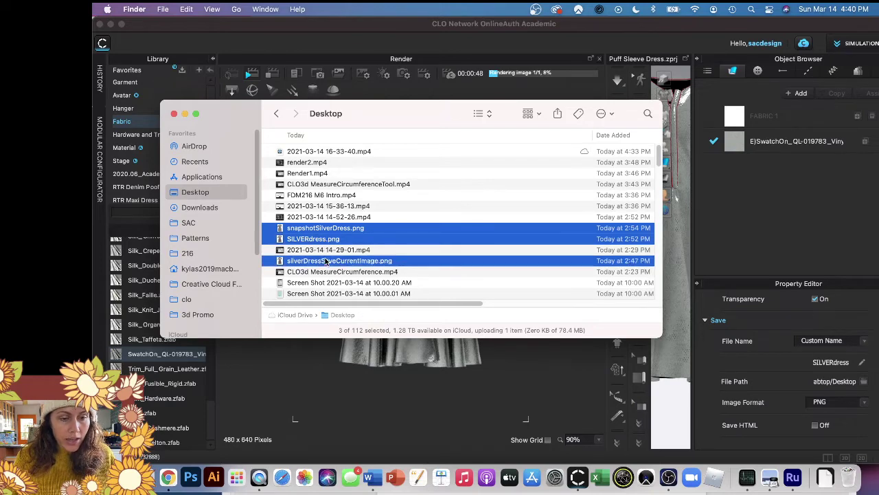
click(397, 198)
double_click(344, 229)
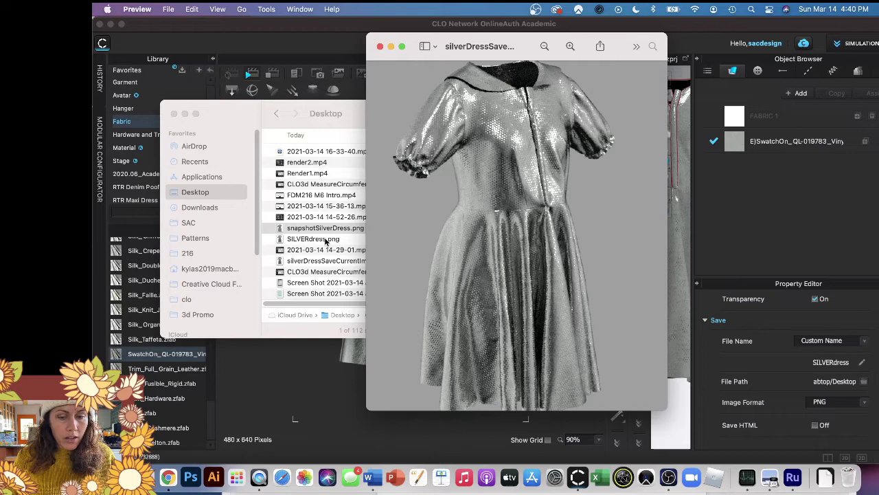
- Tile the SILVERdress.png and silverDressSaveCurrentImage.png windows left to right, then bring the snapshot forward
click(771, 481)
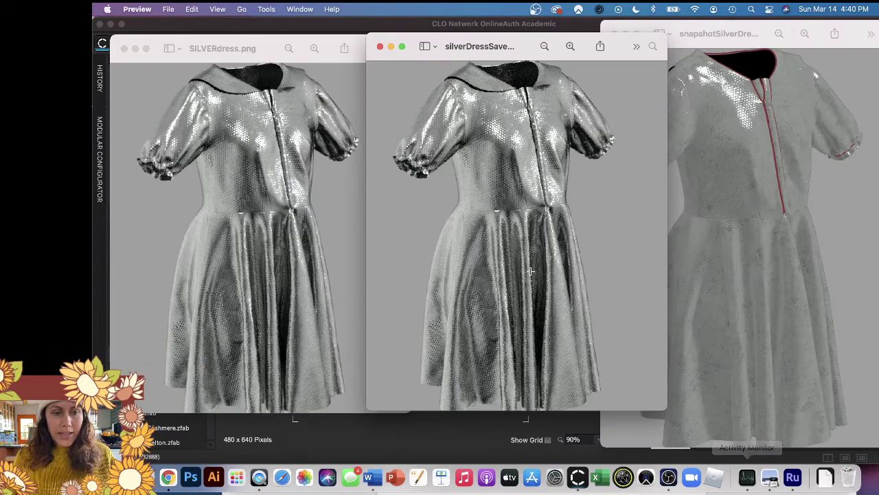
click(216, 49)
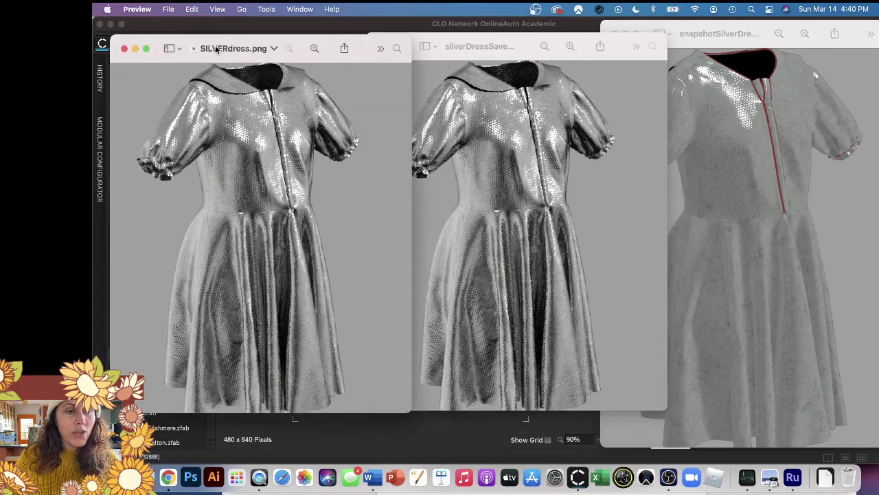
drag(215, 50, 193, 43)
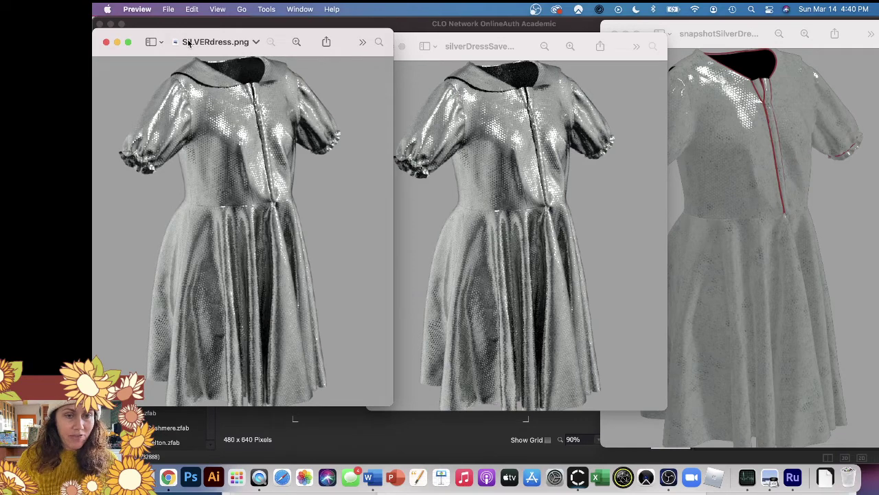
drag(496, 46, 454, 43)
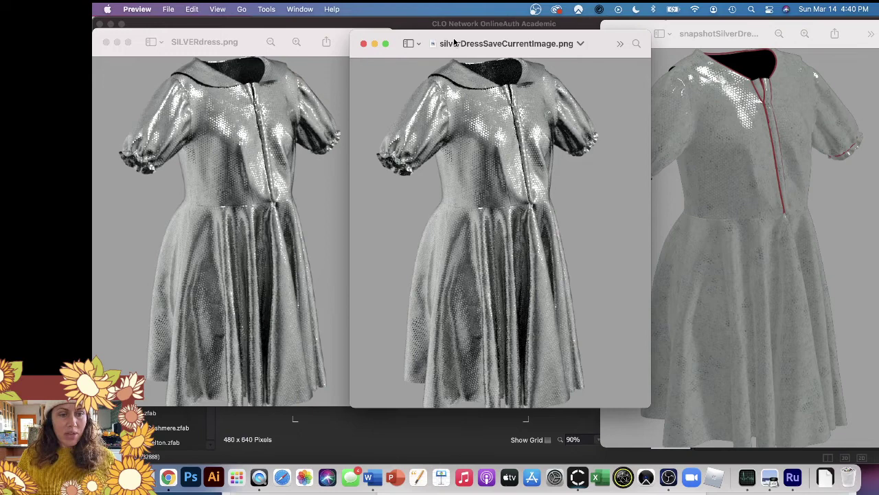
key(super+grave)
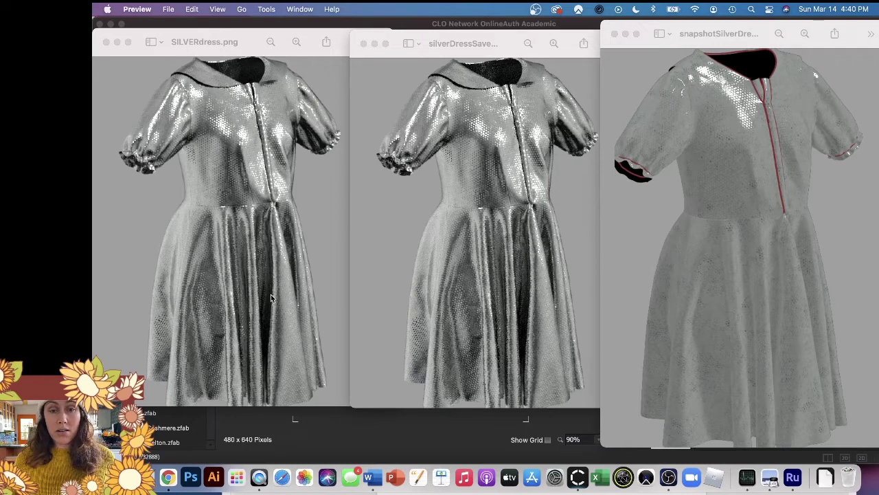
- Zoom the snapshotSilverDress.png window so it shows larger beside the other two images
click(664, 33)
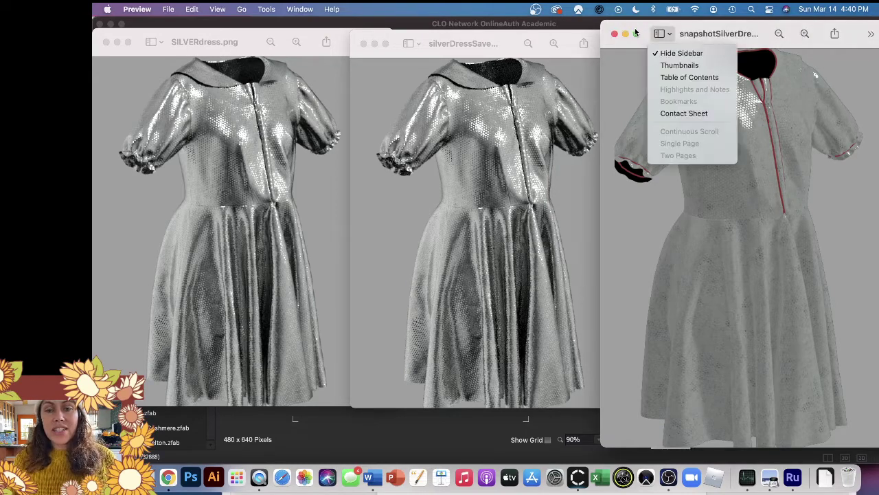
click(635, 33)
double_click(722, 32)
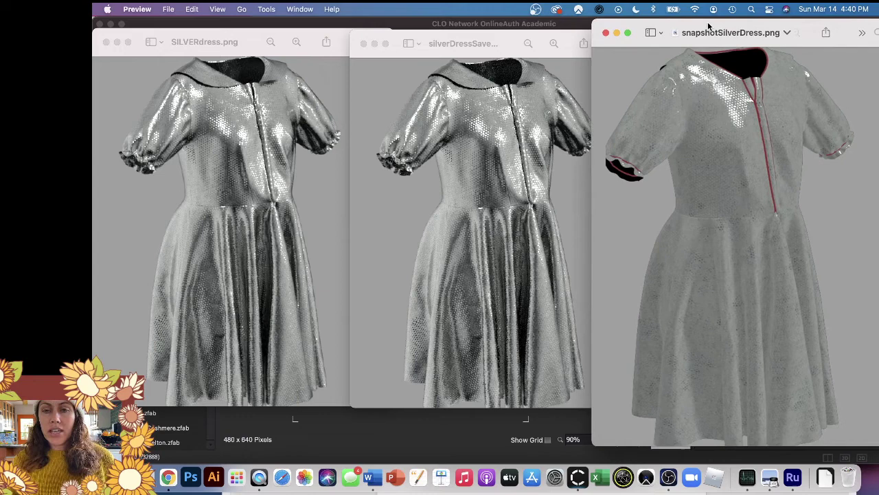